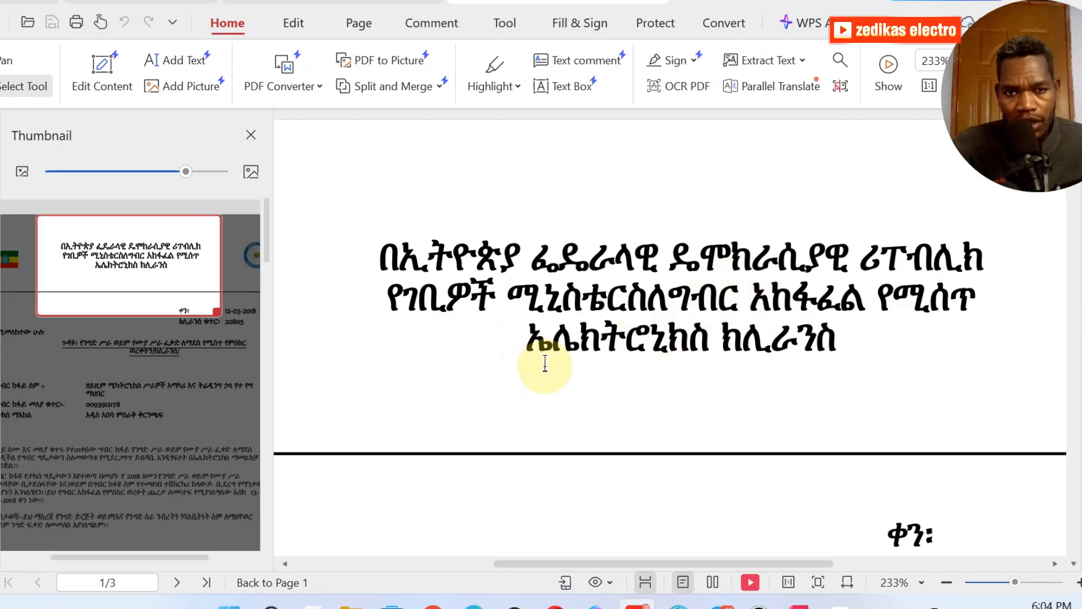
{"action": "left_click_drag", "start_coordinate": [537, 353], "coordinate": [837, 341]}
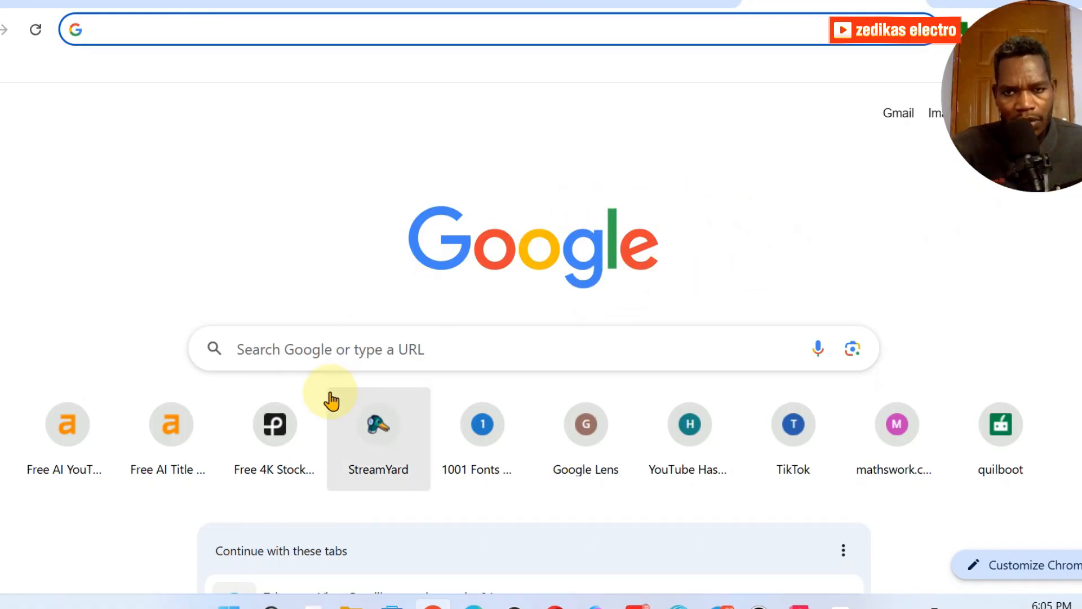
- Search Google for "mor"
{"action": "left_click", "coordinate": [331, 354]}
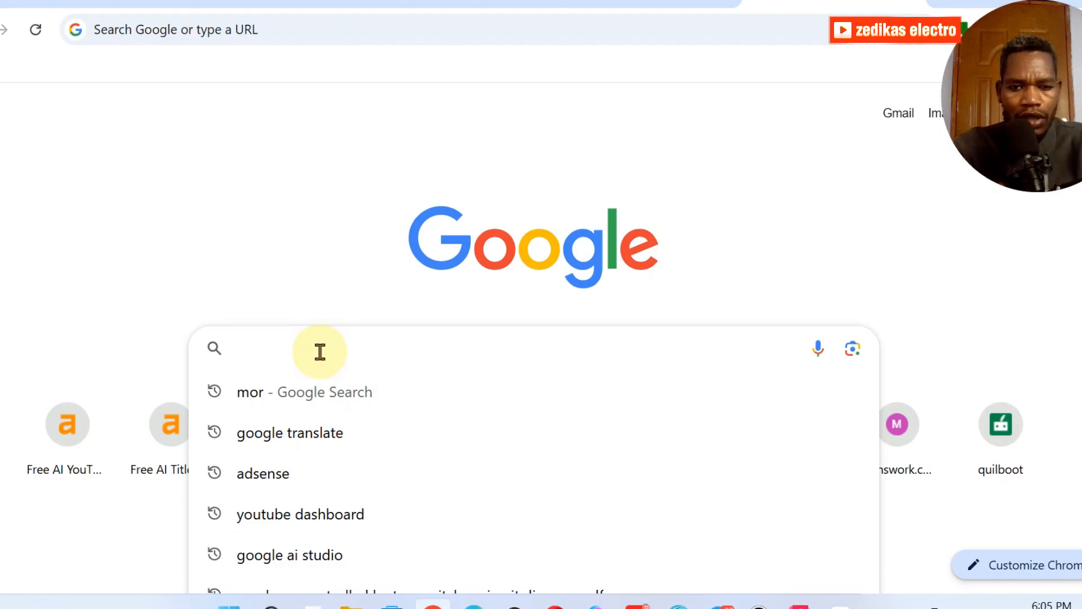
{"action": "type", "text": "mor"}
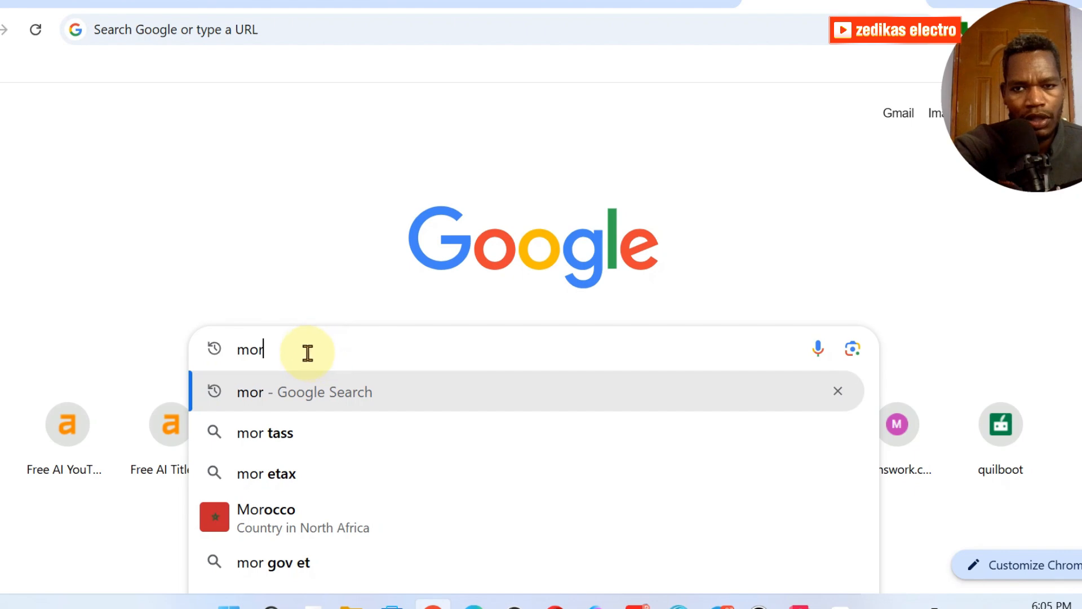
{"action": "left_click_drag", "start_coordinate": [308, 353], "coordinate": [213, 348]}
{"action": "left_click", "coordinate": [285, 351]}
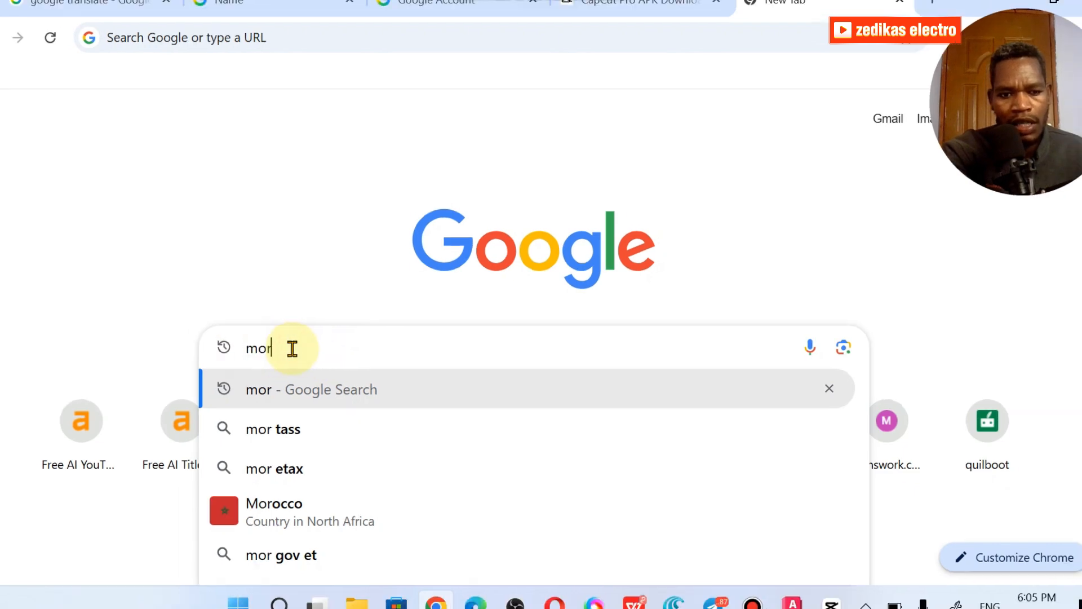
{"action": "key", "text": "Return"}
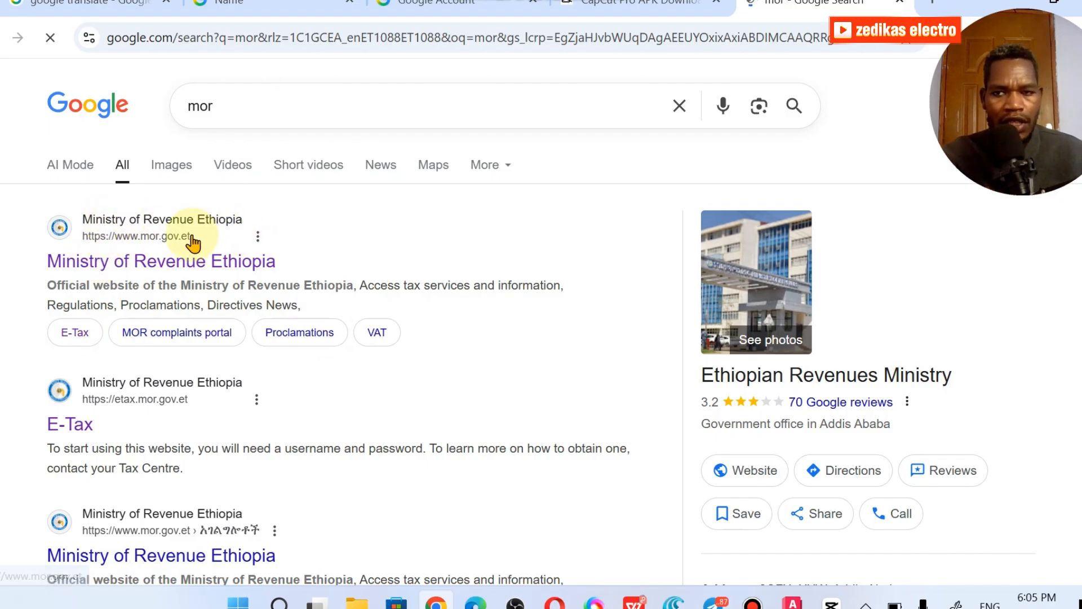
- Open the Ministry of Revenue Ethiopia website from the search results and go to its E-Tax service
{"action": "left_click", "coordinate": [137, 268]}
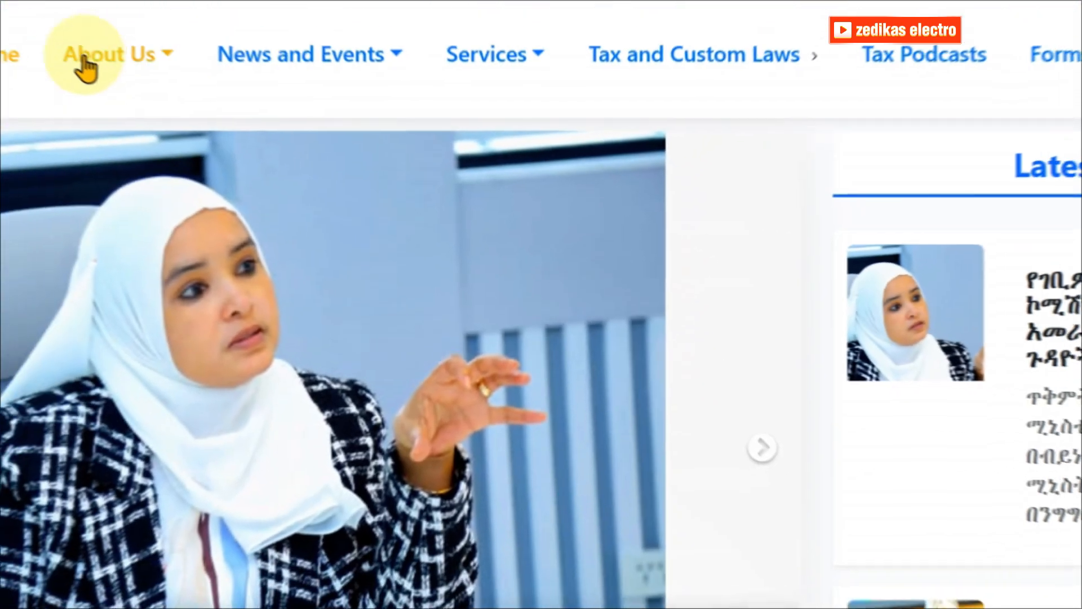
{"action": "mouse_move", "coordinate": [85, 59]}
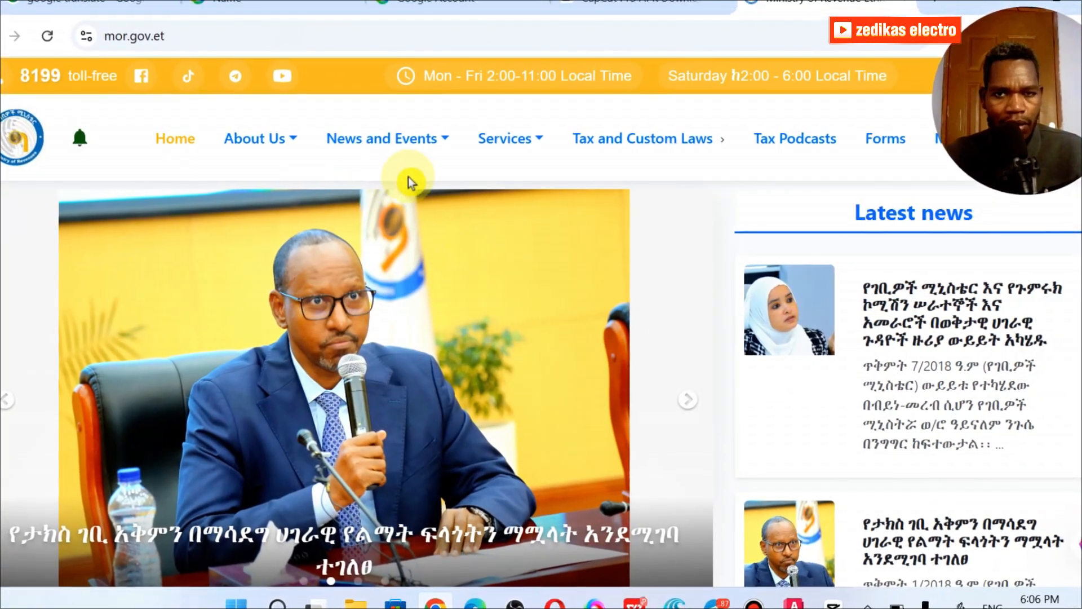
{"action": "mouse_move", "coordinate": [518, 144]}
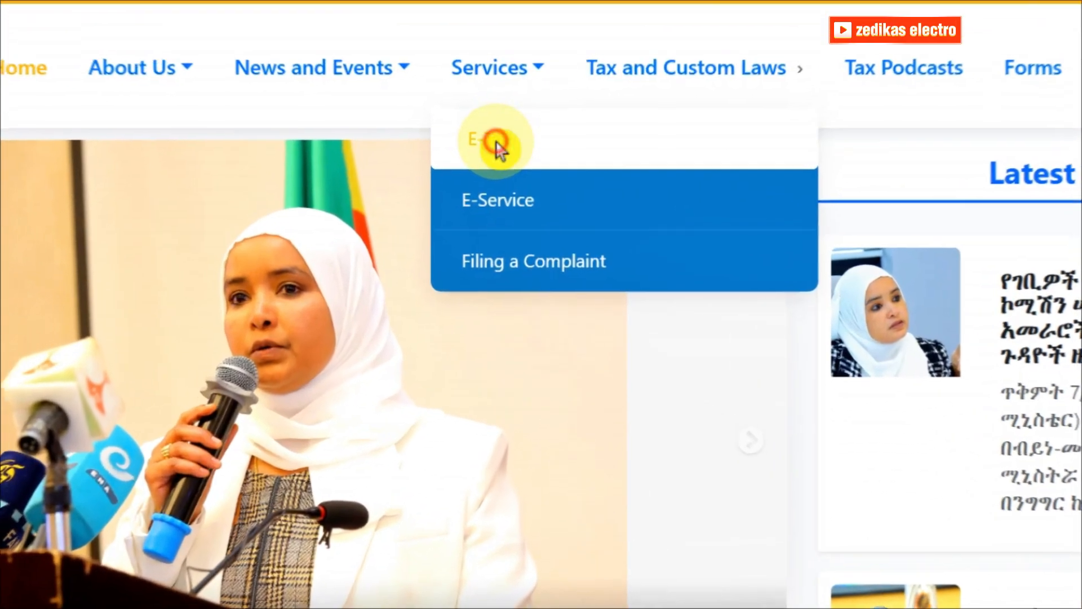
{"action": "left_click", "coordinate": [495, 155]}
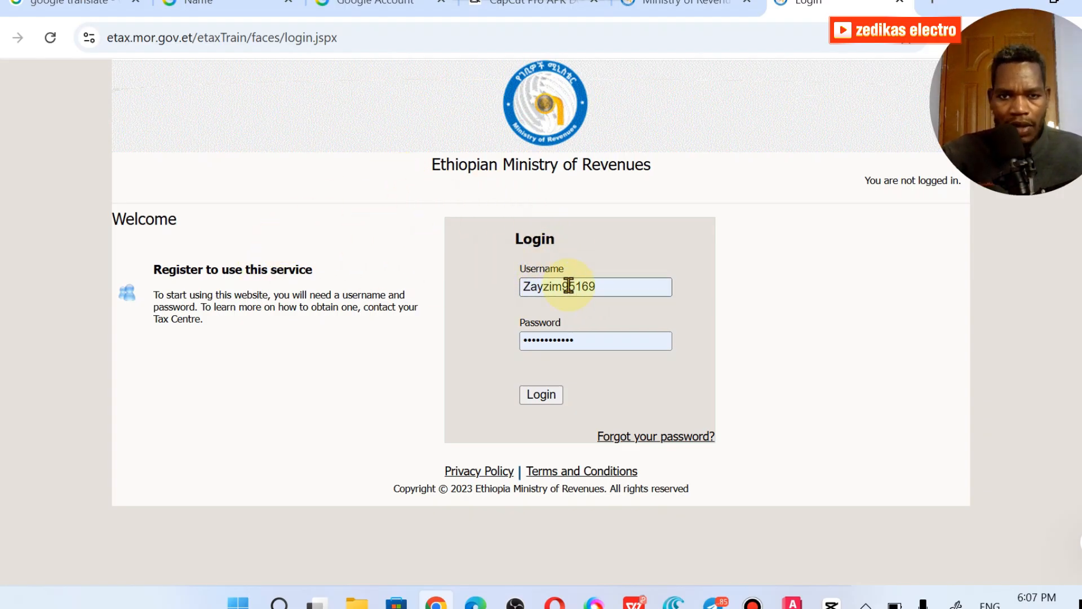
- Try to log in to E-Tax with the second saved account's username and password
{"action": "left_click", "coordinate": [595, 287]}
{"action": "left_click", "coordinate": [582, 288]}
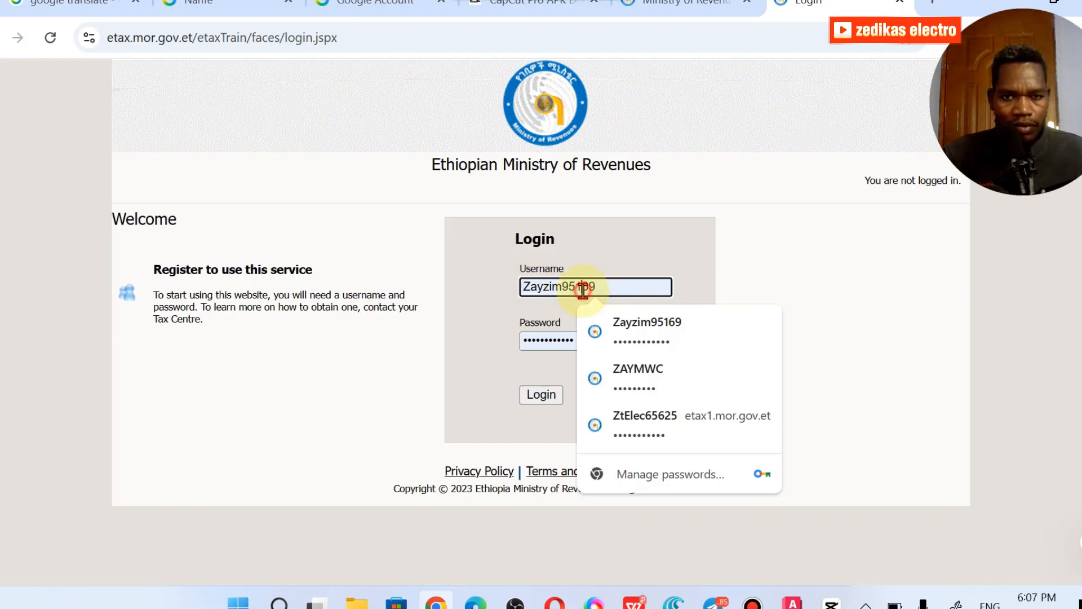
{"action": "left_click", "coordinate": [621, 373]}
{"action": "left_click", "coordinate": [531, 401]}
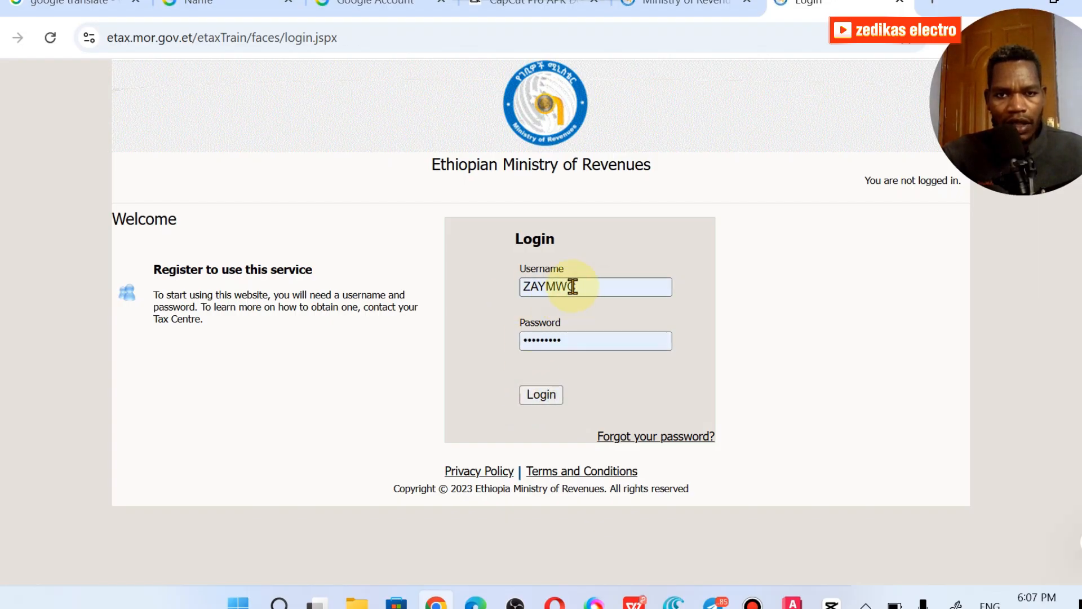
- Fill in the first saved account's username and password and log in to E-Tax
{"action": "double_click", "coordinate": [572, 286]}
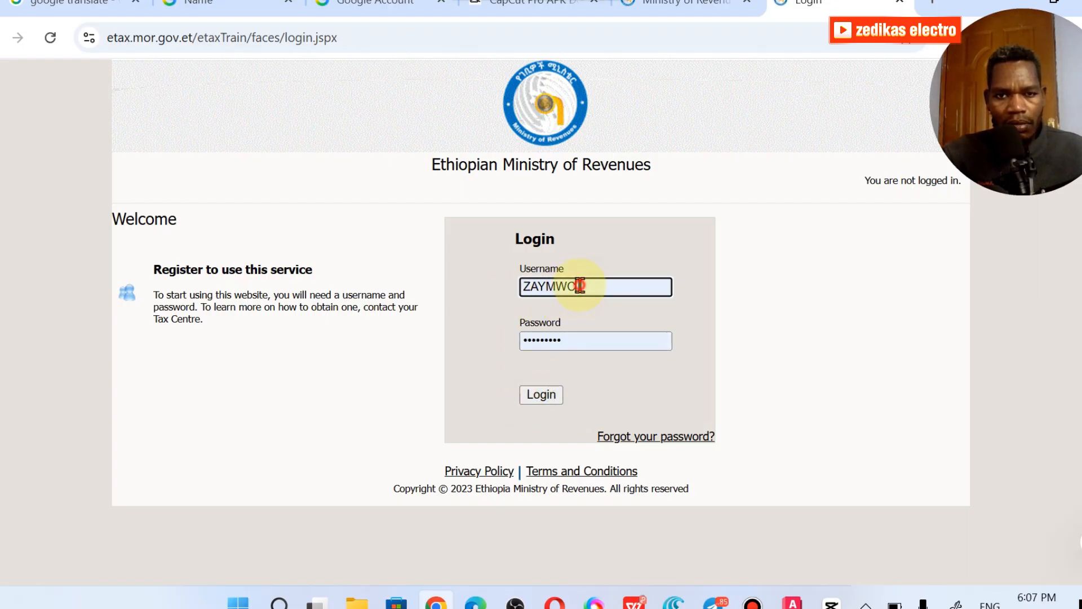
{"action": "left_click", "coordinate": [644, 385]}
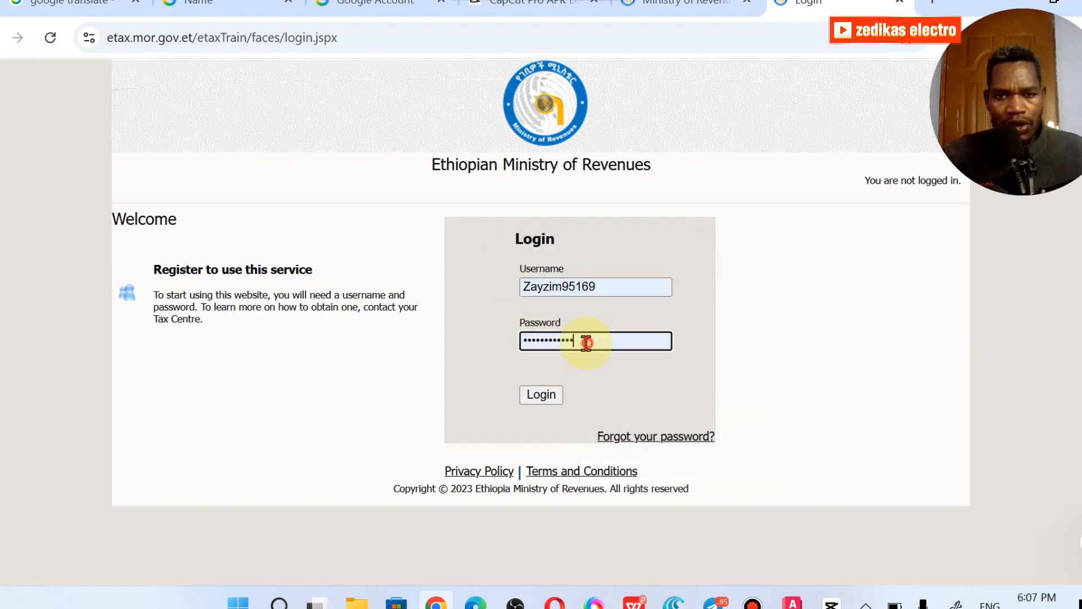
{"action": "left_click_drag", "start_coordinate": [585, 341], "coordinate": [514, 340]}
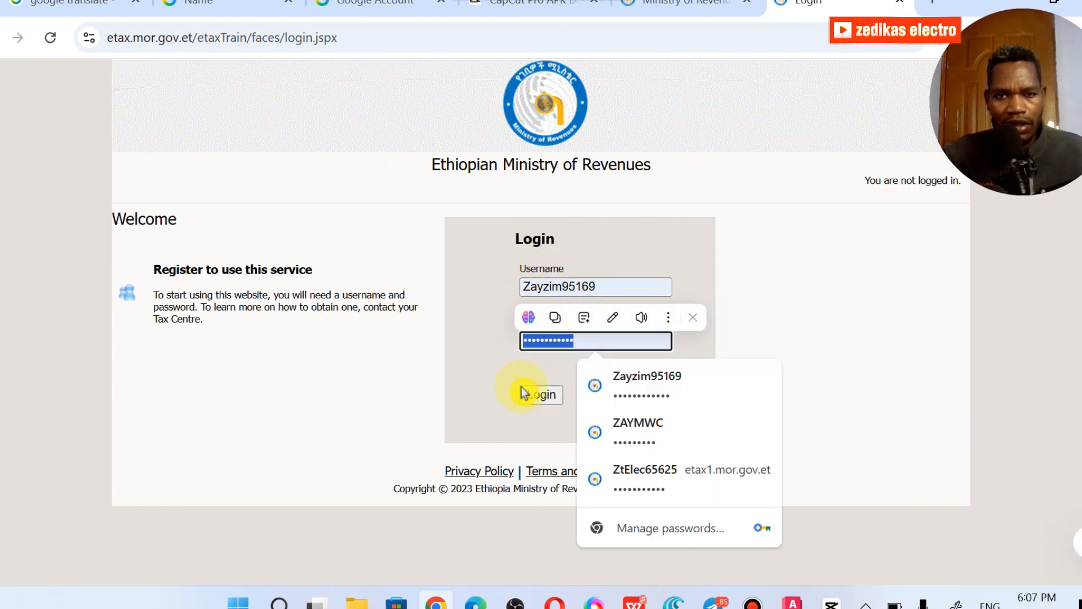
{"action": "left_click", "coordinate": [540, 396]}
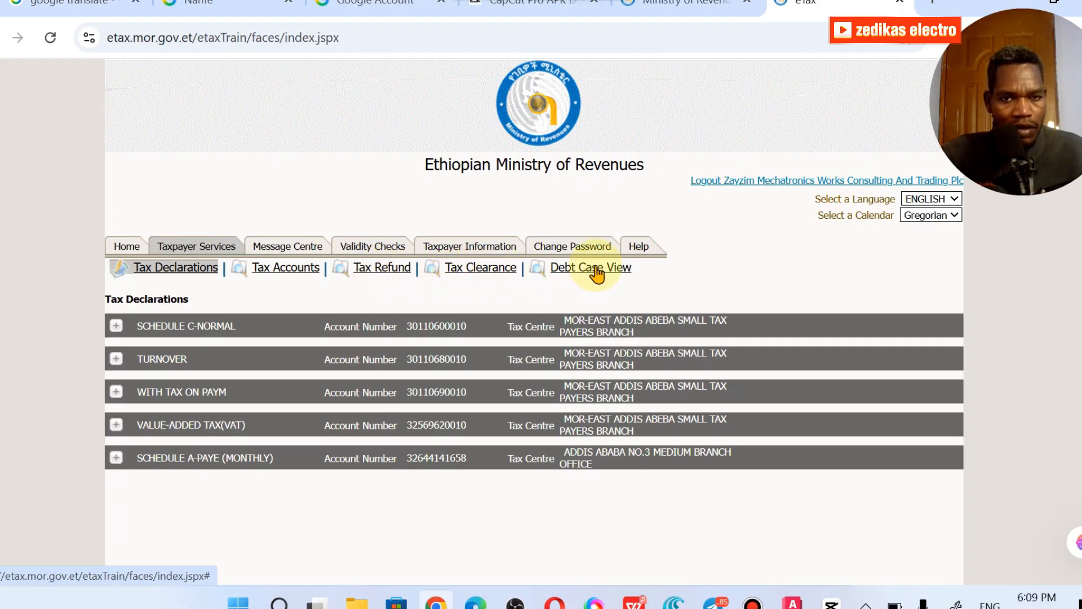
- Go to the taxpayer's Tax Clearance requests and download the clearance certificate of the approved Business License Renewal request
{"action": "left_click", "coordinate": [476, 270]}
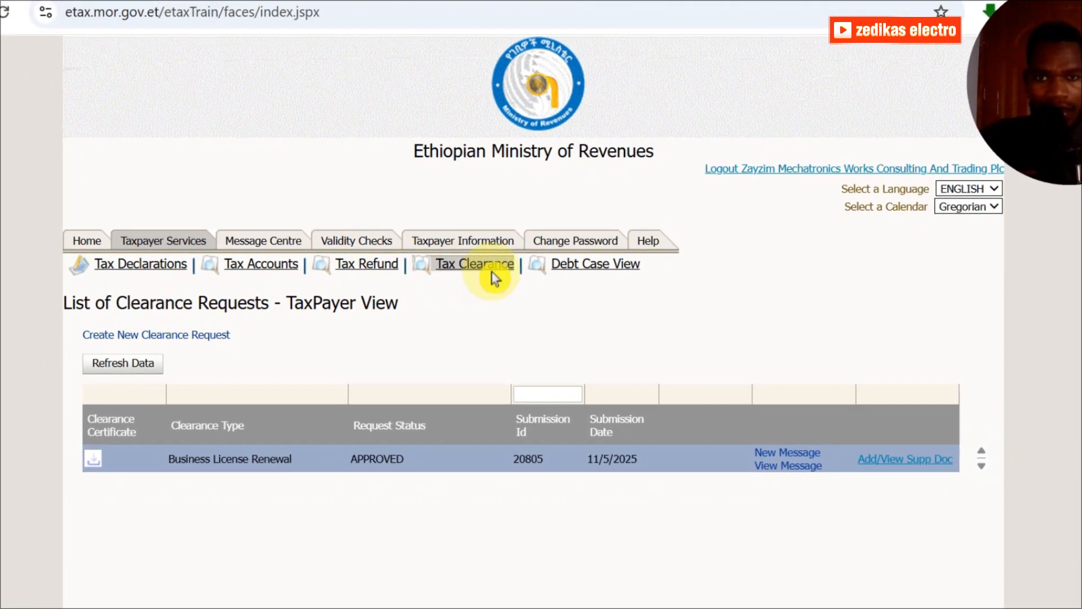
{"action": "left_click", "coordinate": [495, 276]}
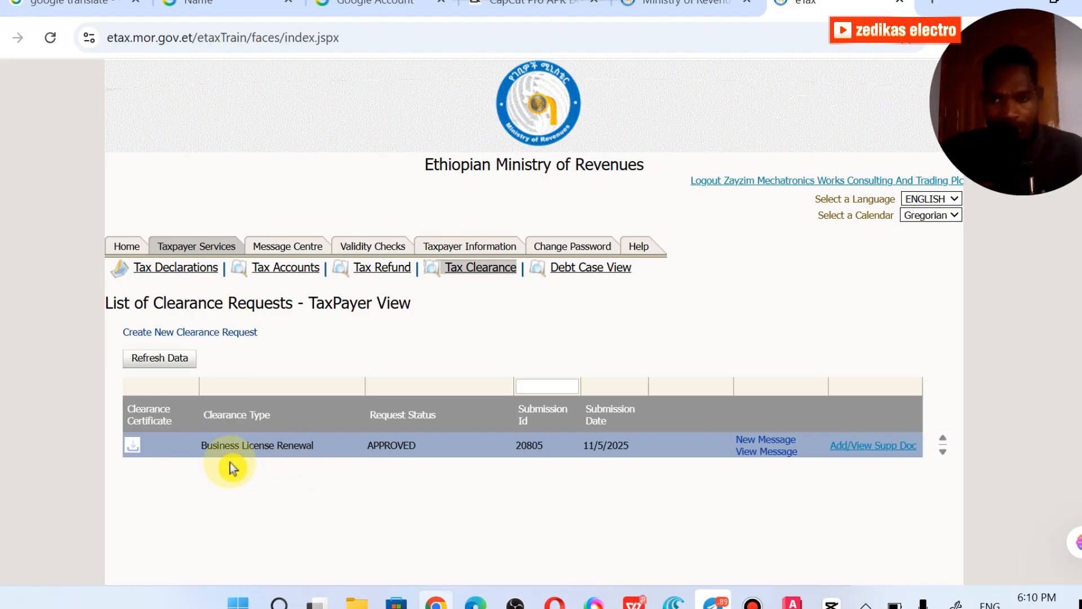
{"action": "left_click", "coordinate": [139, 450]}
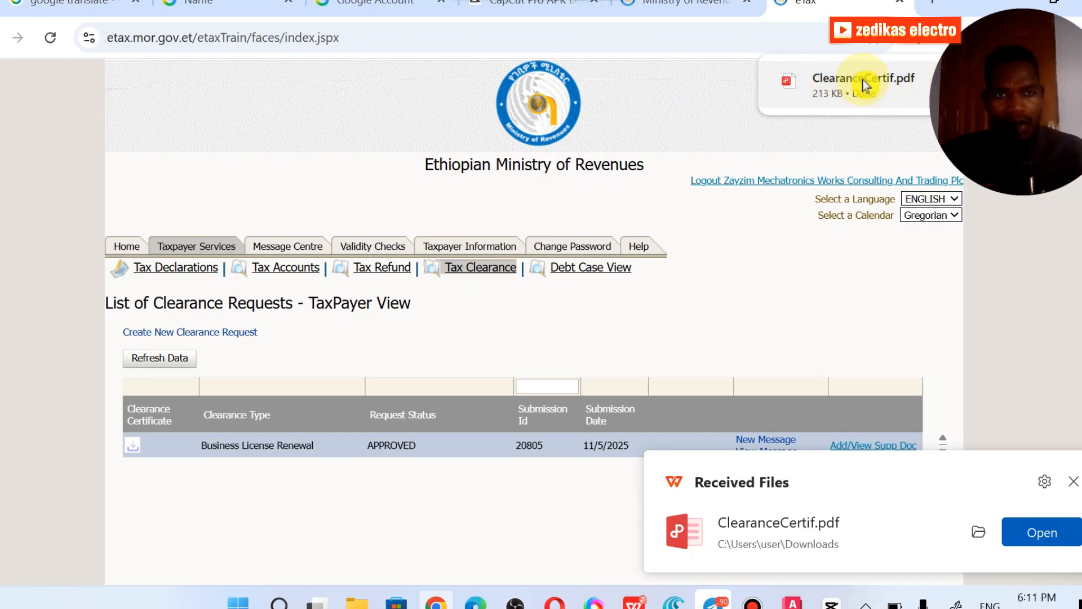
- Show the downloaded ClearanceCertif file in the Downloads folder and open it in the PDF viewer
{"action": "left_click", "coordinate": [1015, 86]}
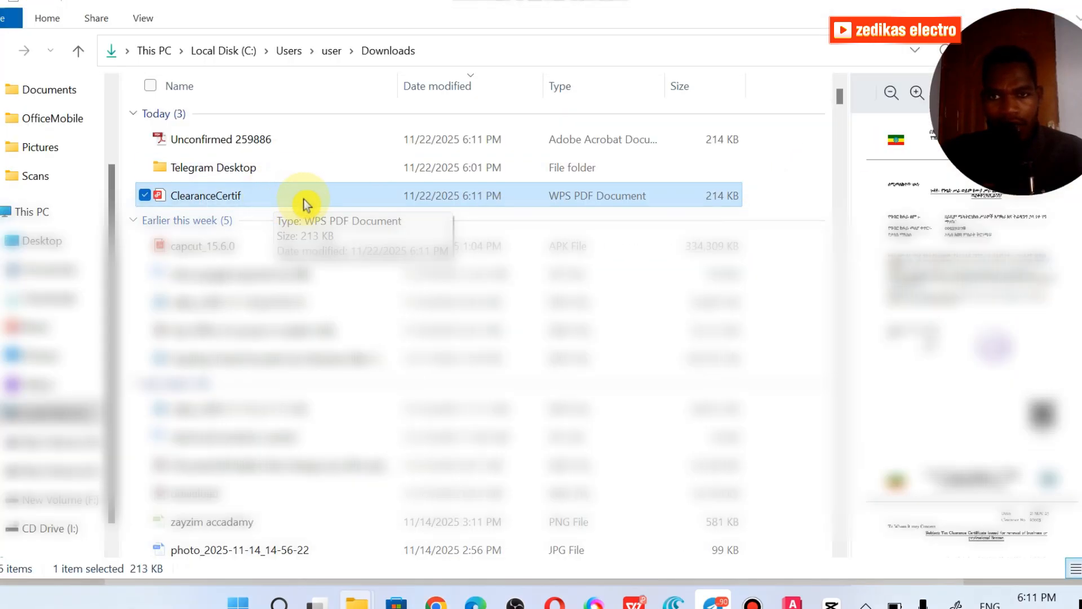
{"action": "key", "text": "F2"}
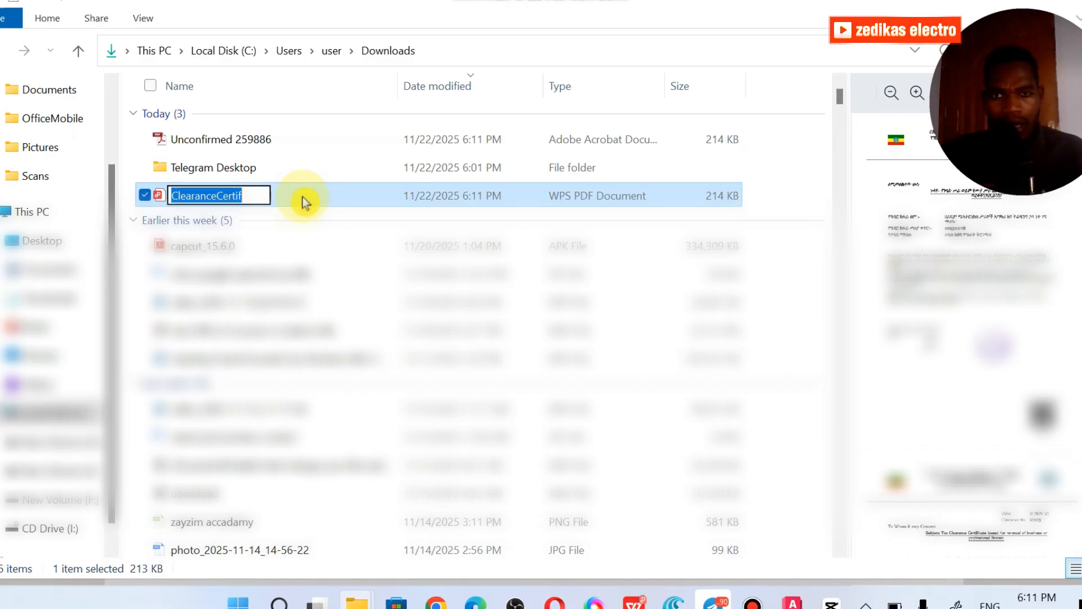
{"action": "double_click", "coordinate": [309, 195]}
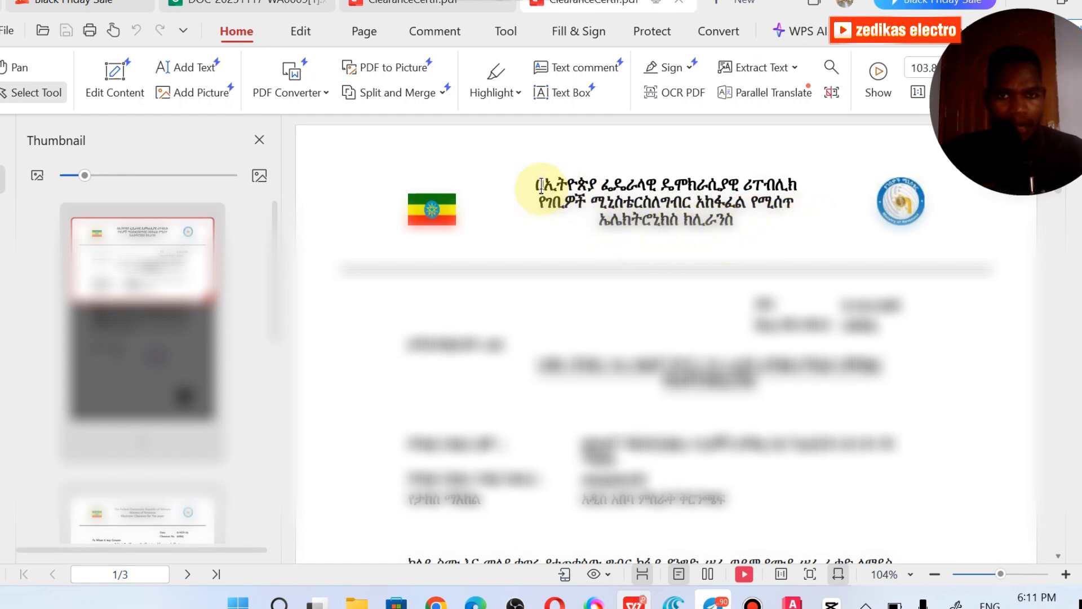
- Examine the certificate's Amharic first page: heading, subject, taxpayer details, body text, signature block, stamp and QR code
{"action": "left_click_drag", "start_coordinate": [535, 184], "coordinate": [753, 224]}
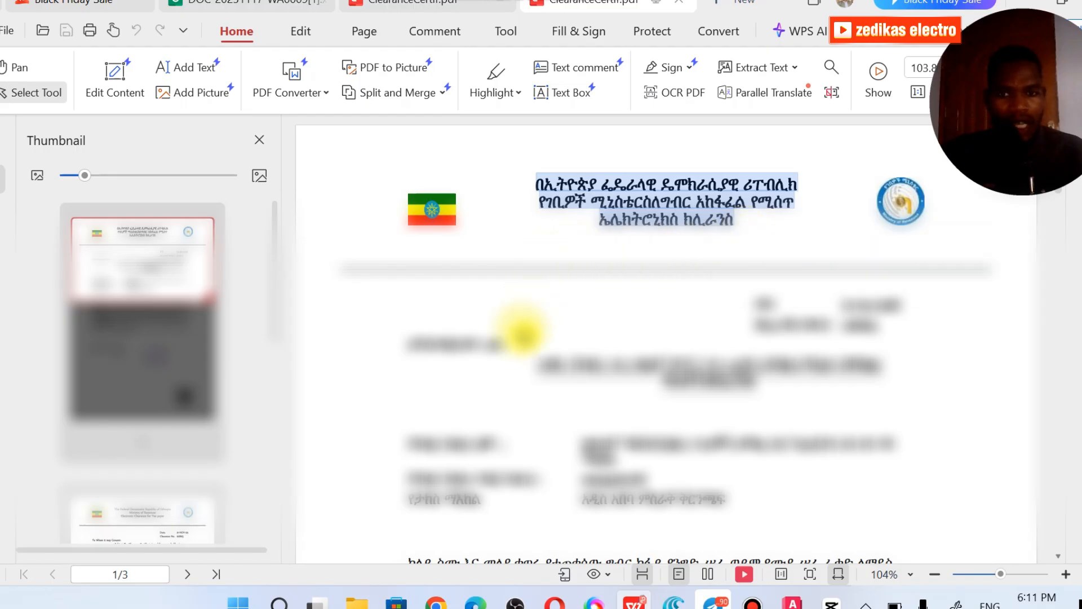
{"action": "left_click", "coordinate": [407, 353]}
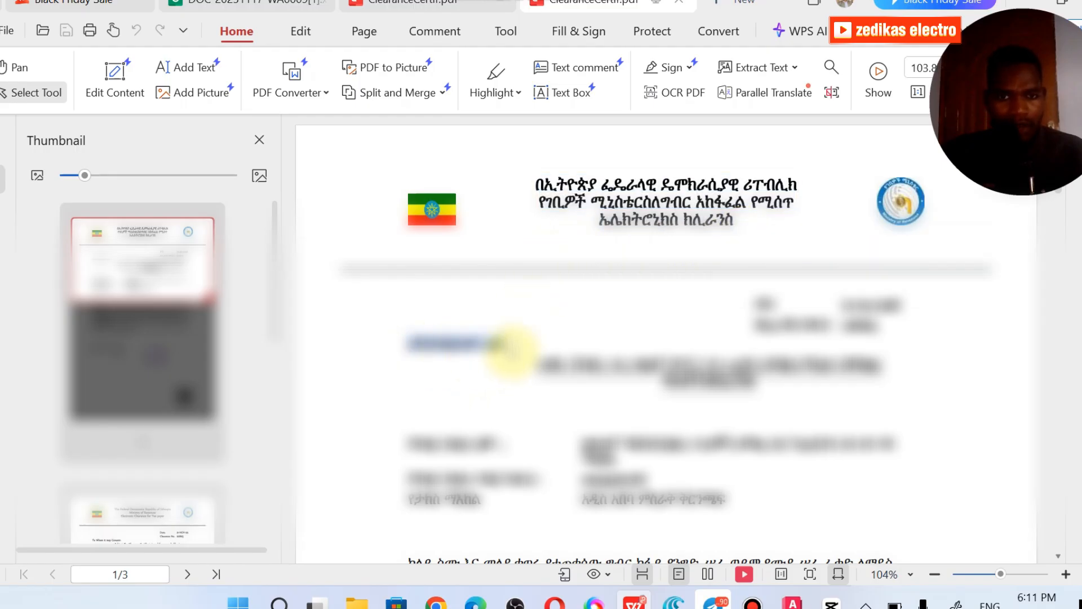
{"action": "left_click_drag", "start_coordinate": [530, 365], "coordinate": [789, 389]}
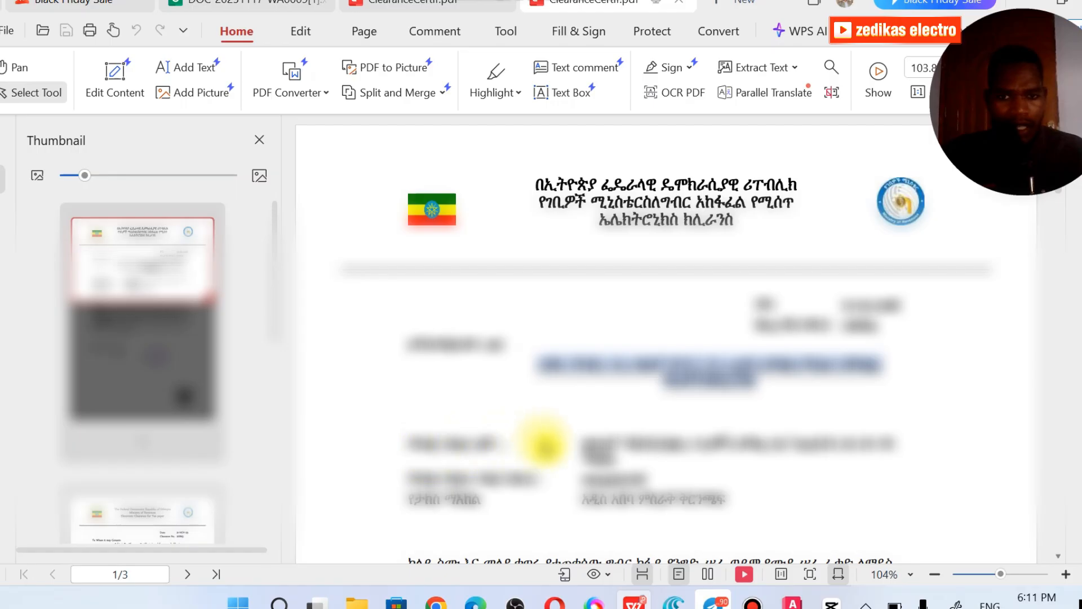
{"action": "left_click_drag", "start_coordinate": [580, 442], "coordinate": [589, 460]}
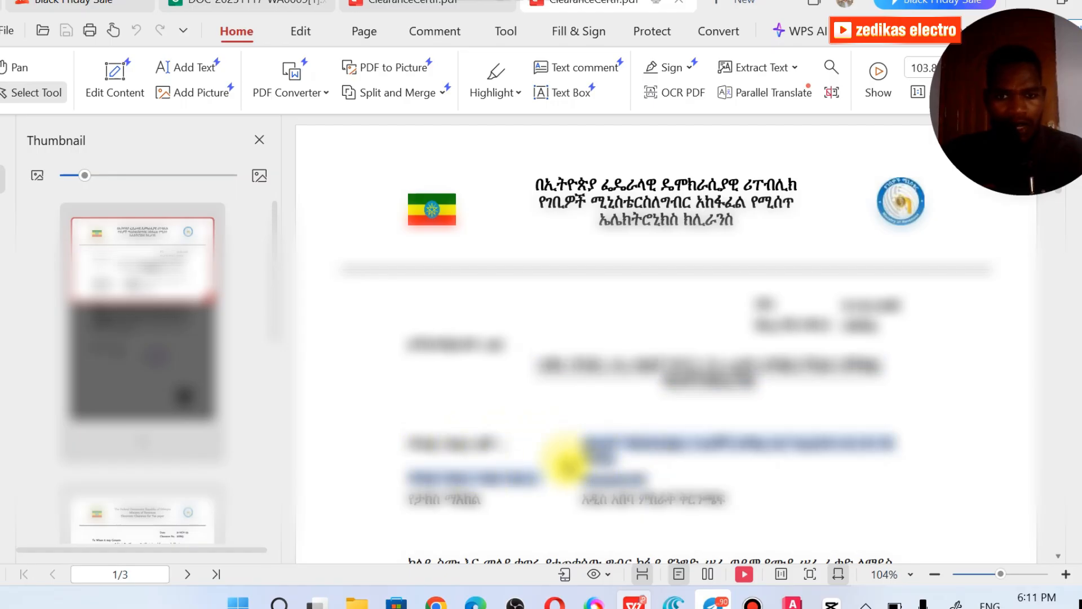
{"action": "left_click", "coordinate": [583, 477]}
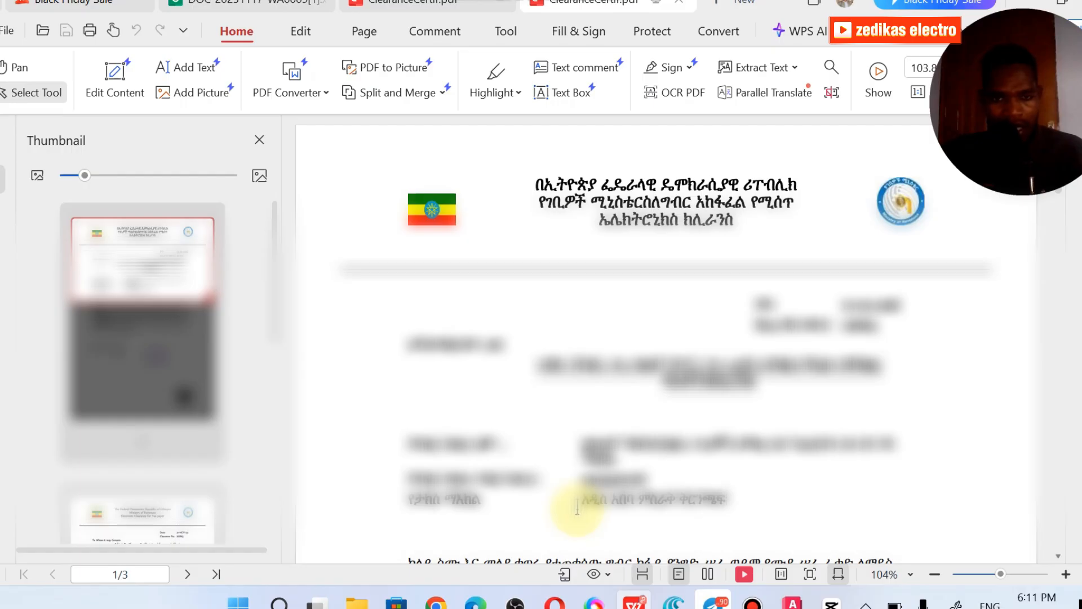
{"action": "scroll", "coordinate": [582, 501], "scroll_direction": "down", "scroll_amount": 1}
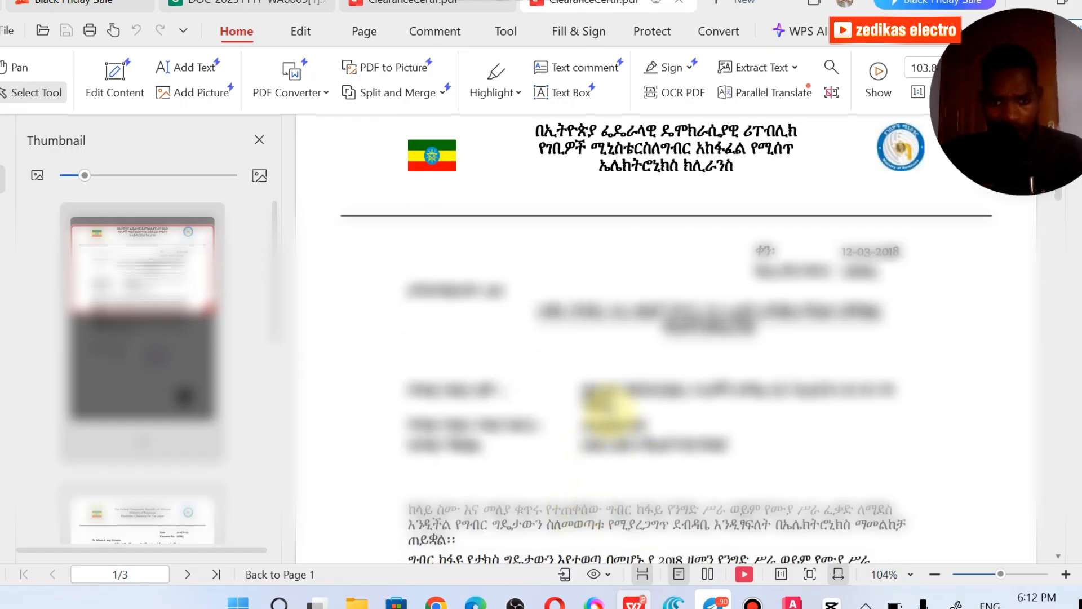
{"action": "scroll", "coordinate": [628, 448], "scroll_direction": "down", "scroll_amount": 1}
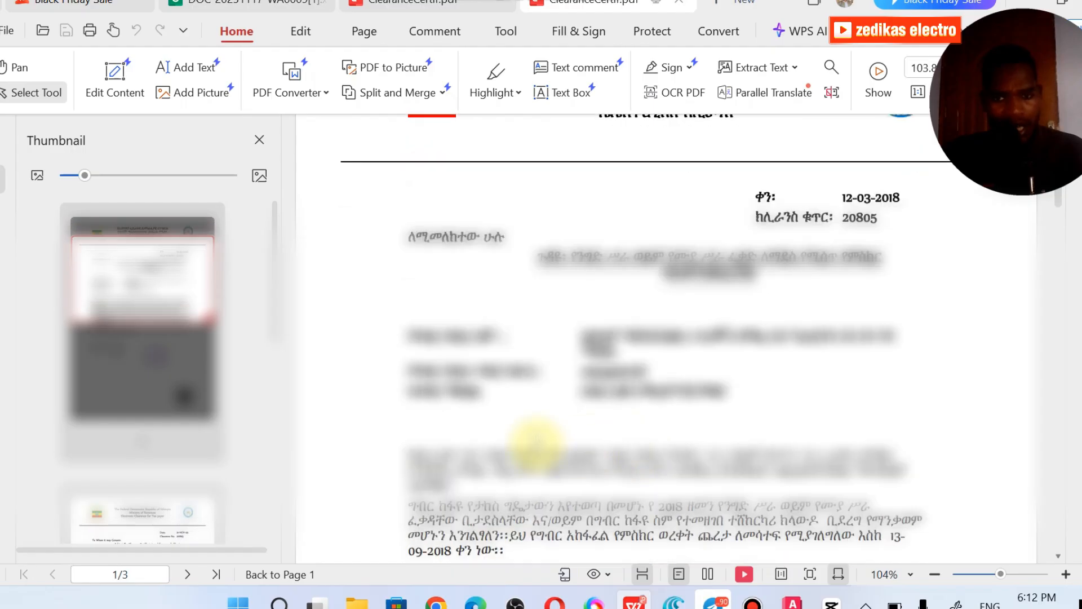
{"action": "left_click_drag", "start_coordinate": [410, 456], "coordinate": [619, 369]}
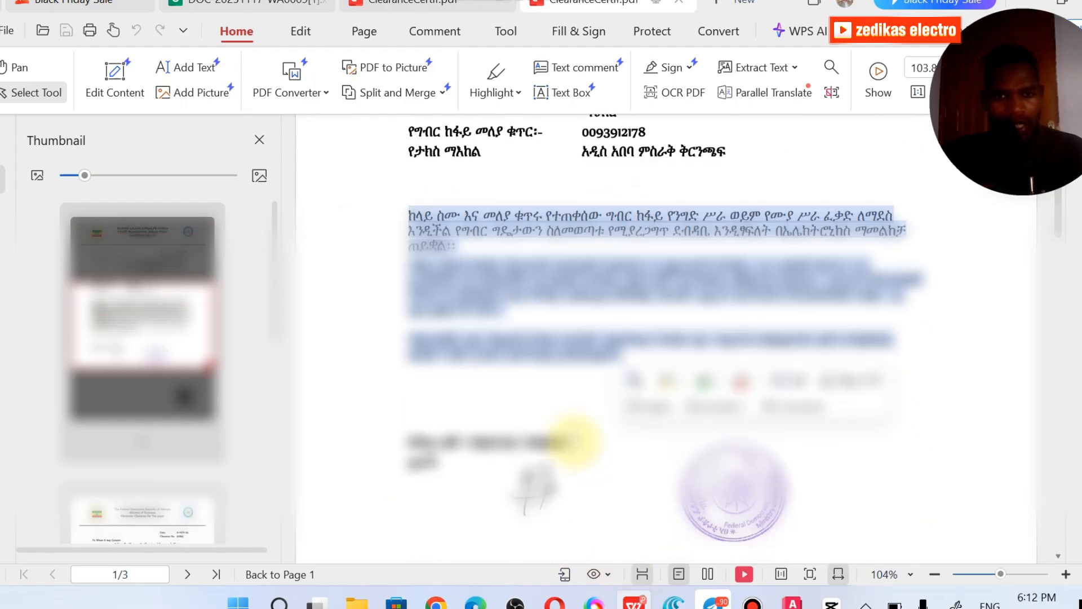
{"action": "left_click", "coordinate": [399, 443]}
{"action": "left_click_drag", "start_coordinate": [399, 442], "coordinate": [600, 483]}
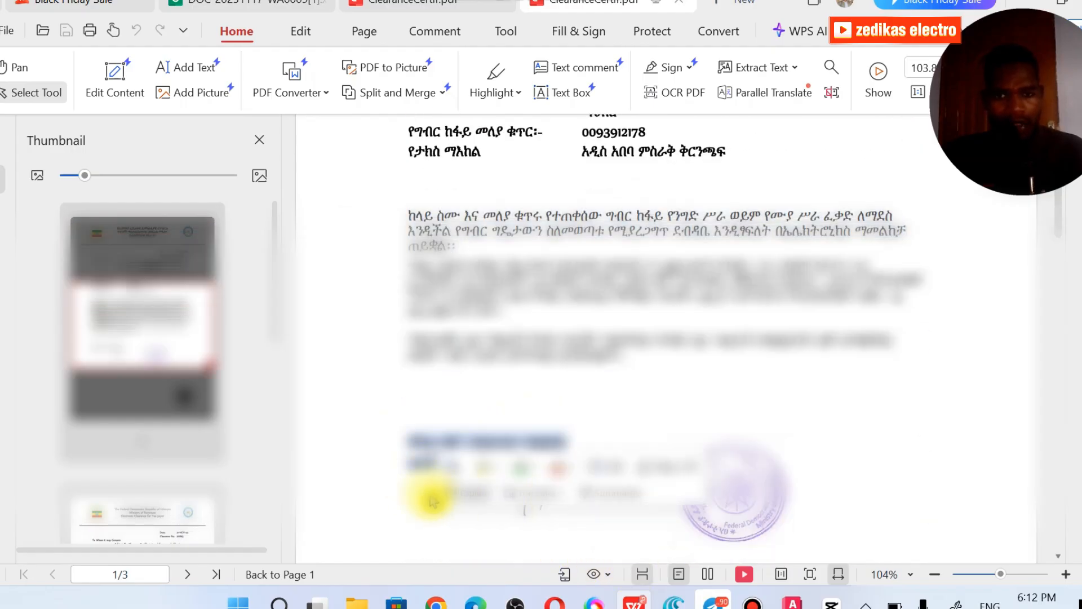
{"action": "scroll", "coordinate": [682, 445], "scroll_direction": "down", "scroll_amount": 1}
{"action": "scroll", "coordinate": [683, 446], "scroll_direction": "down", "scroll_amount": 7}
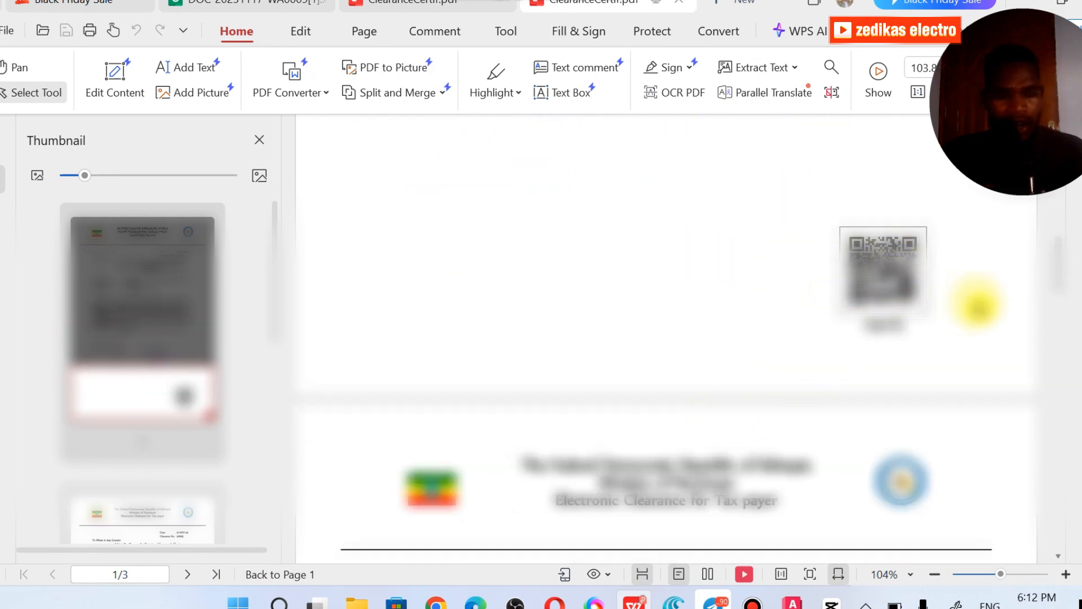
- Examine the certificate's English version on the second page, including its addressee and subject lines, and continue to the third page
{"action": "scroll", "coordinate": [911, 293], "scroll_direction": "down", "scroll_amount": 3}
{"action": "scroll", "coordinate": [863, 285], "scroll_direction": "down", "scroll_amount": 3}
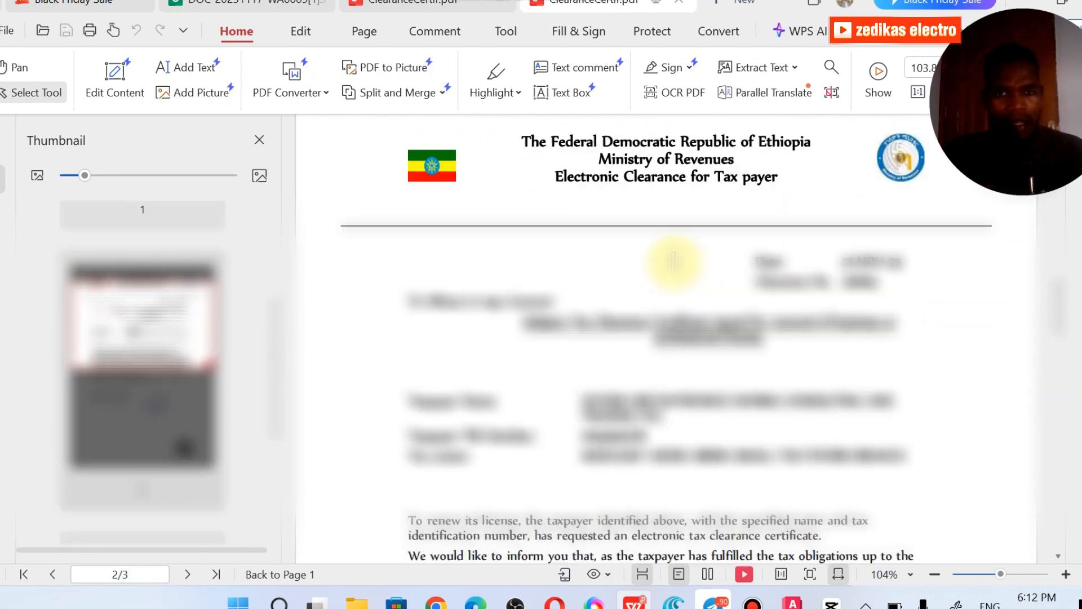
{"action": "scroll", "coordinate": [551, 234], "scroll_direction": "up", "scroll_amount": 1}
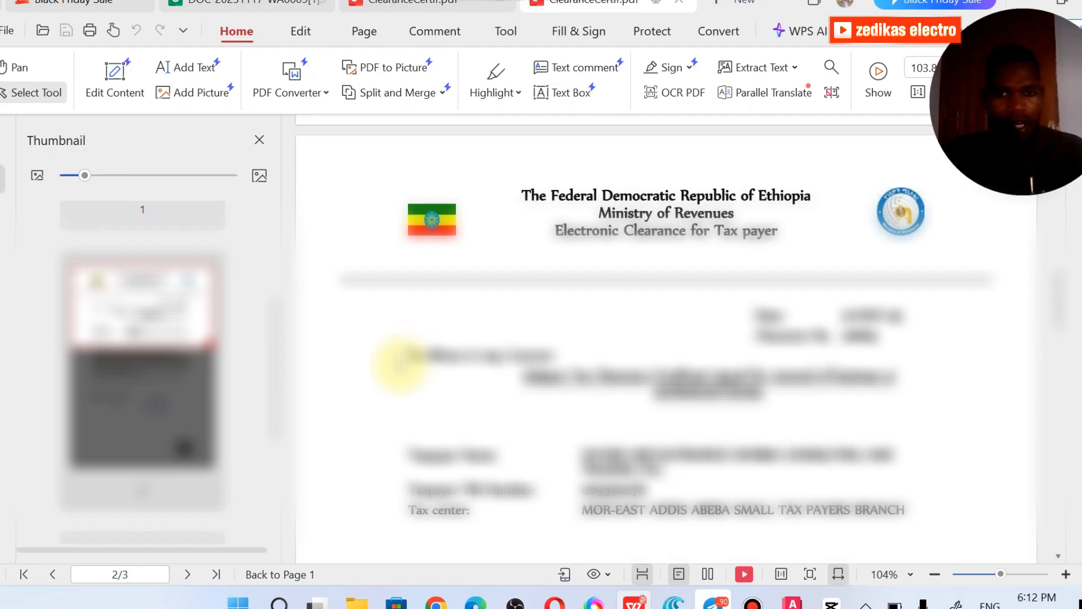
{"action": "left_click_drag", "start_coordinate": [407, 356], "coordinate": [797, 389]}
{"action": "scroll", "coordinate": [701, 387], "scroll_direction": "down", "scroll_amount": 4}
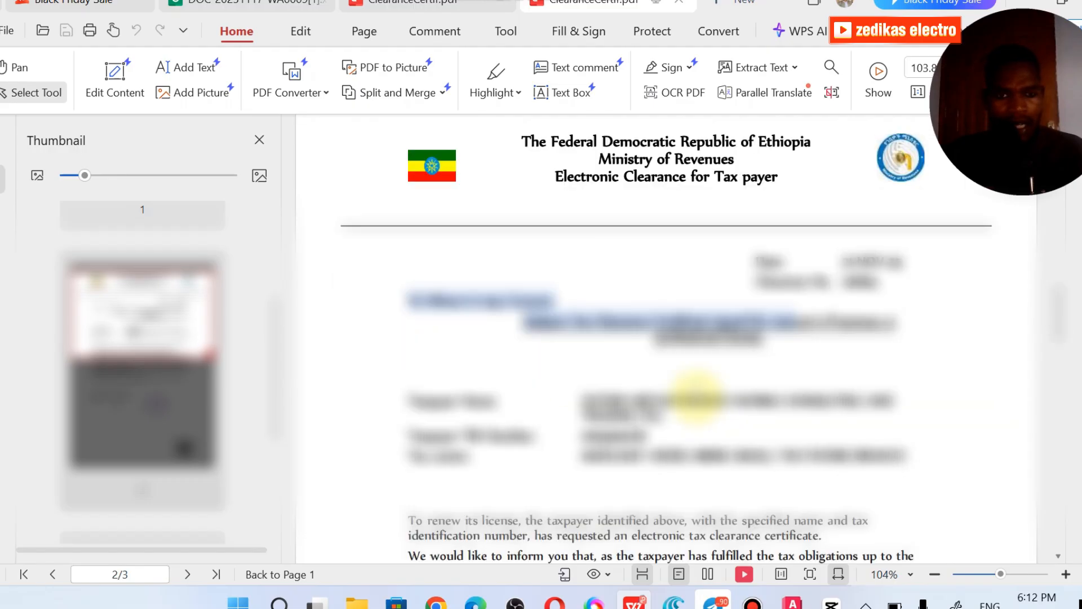
{"action": "scroll", "coordinate": [685, 389], "scroll_direction": "down", "scroll_amount": 12}
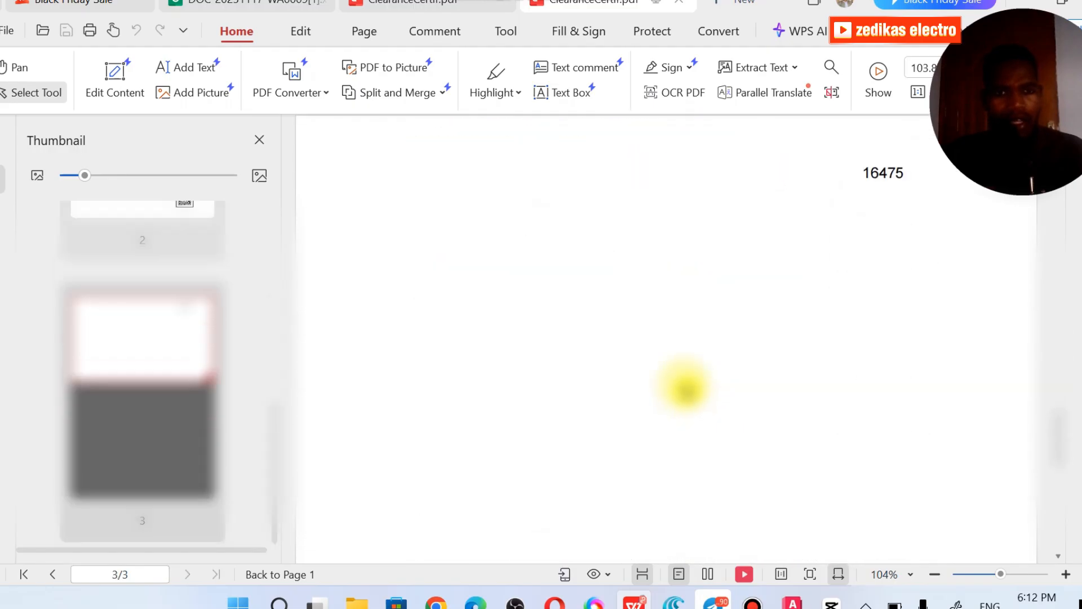
- Review the certificate again, from the Amharic page's taxpayer details, body text and signature block through the English version to the third page
{"action": "scroll", "coordinate": [685, 388], "scroll_direction": "up", "scroll_amount": 15}
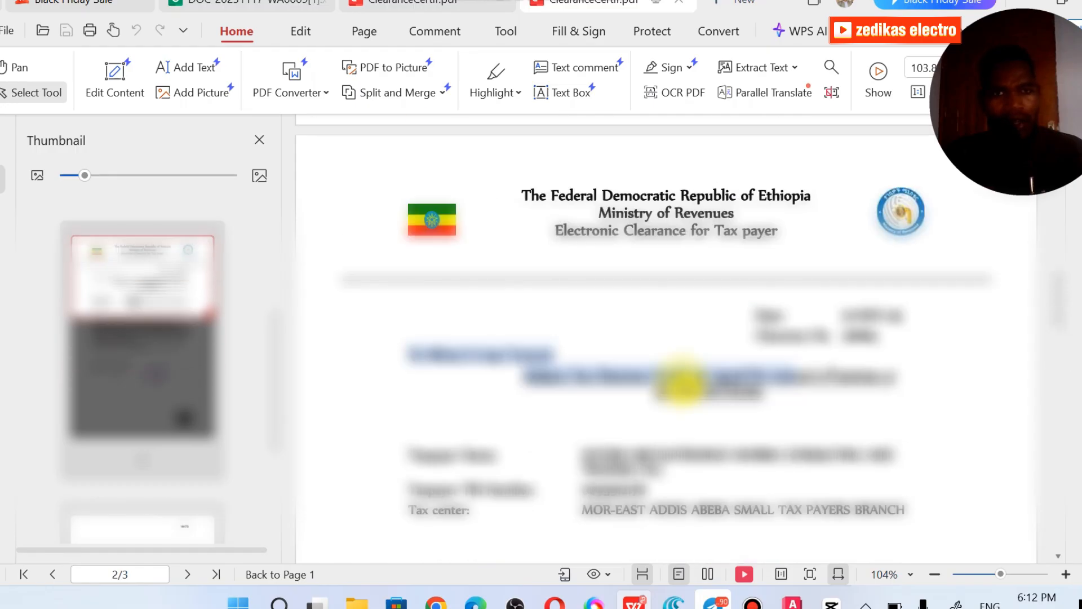
{"action": "scroll", "coordinate": [682, 383], "scroll_direction": "up", "scroll_amount": 6}
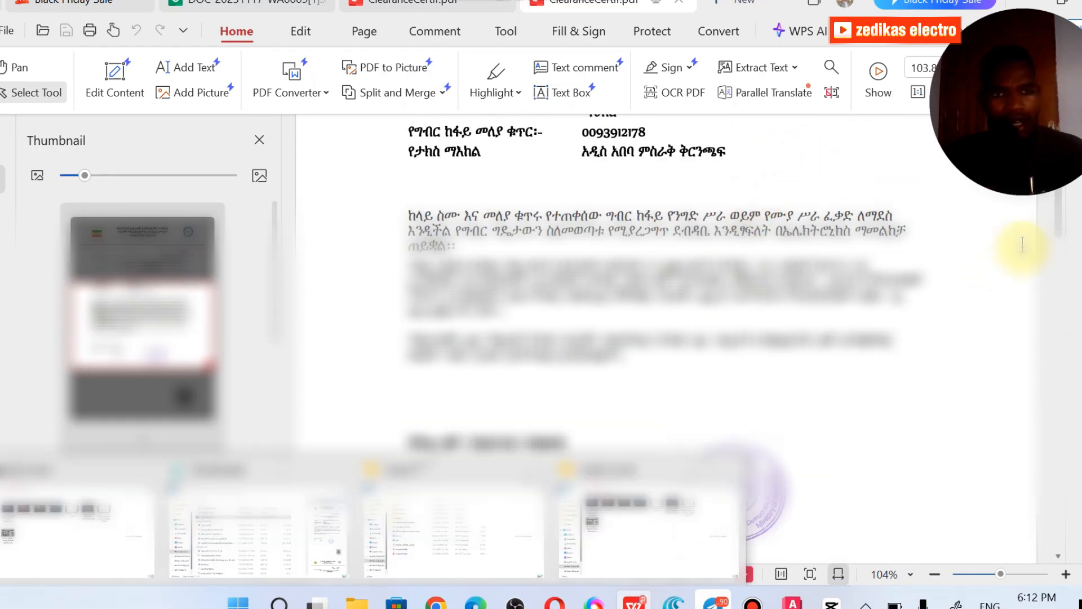
{"action": "scroll", "coordinate": [561, 321], "scroll_direction": "up", "scroll_amount": 5}
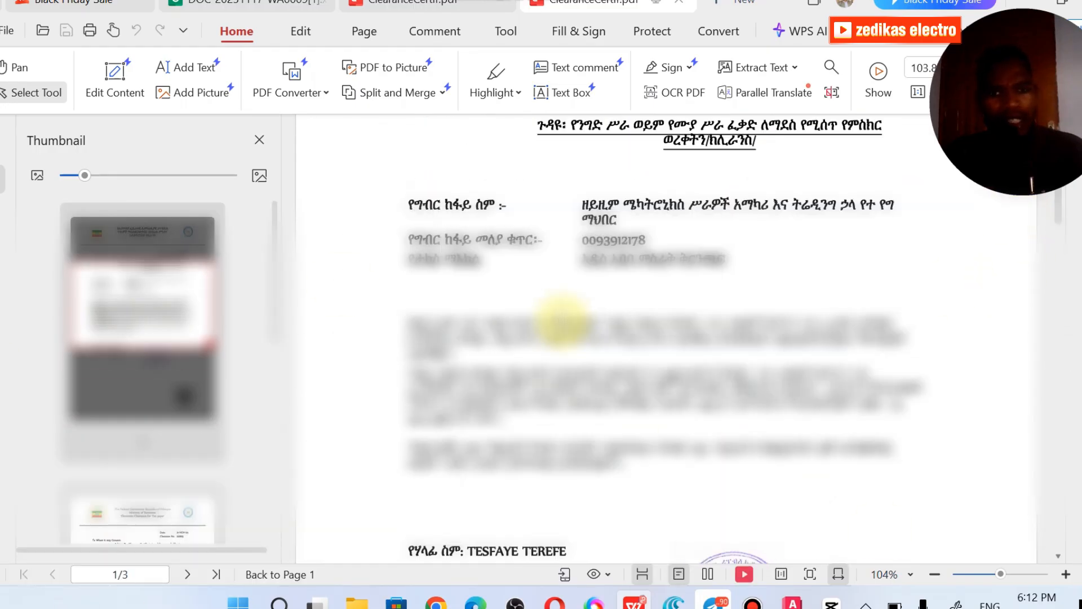
{"action": "scroll", "coordinate": [561, 324], "scroll_direction": "down", "scroll_amount": 7}
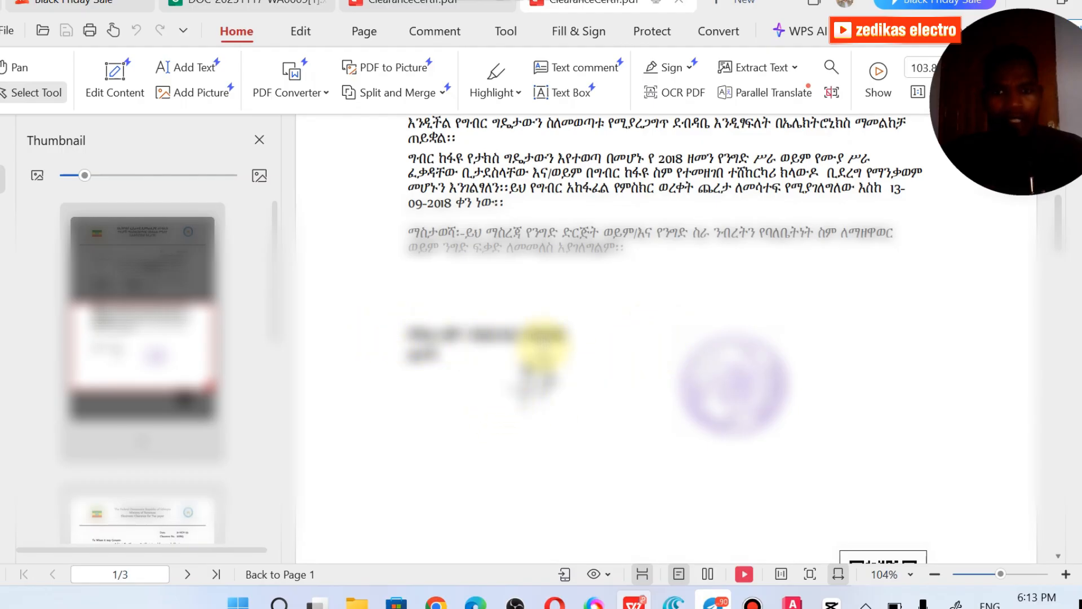
{"action": "scroll", "coordinate": [434, 345], "scroll_direction": "up", "scroll_amount": 3}
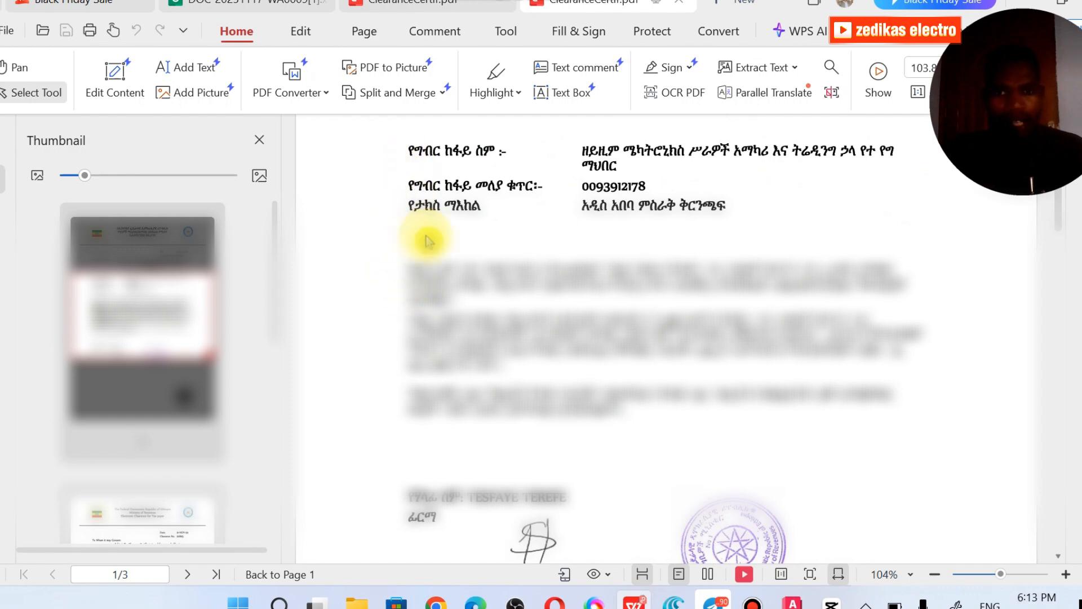
{"action": "scroll", "coordinate": [427, 241], "scroll_direction": "down", "scroll_amount": 20}
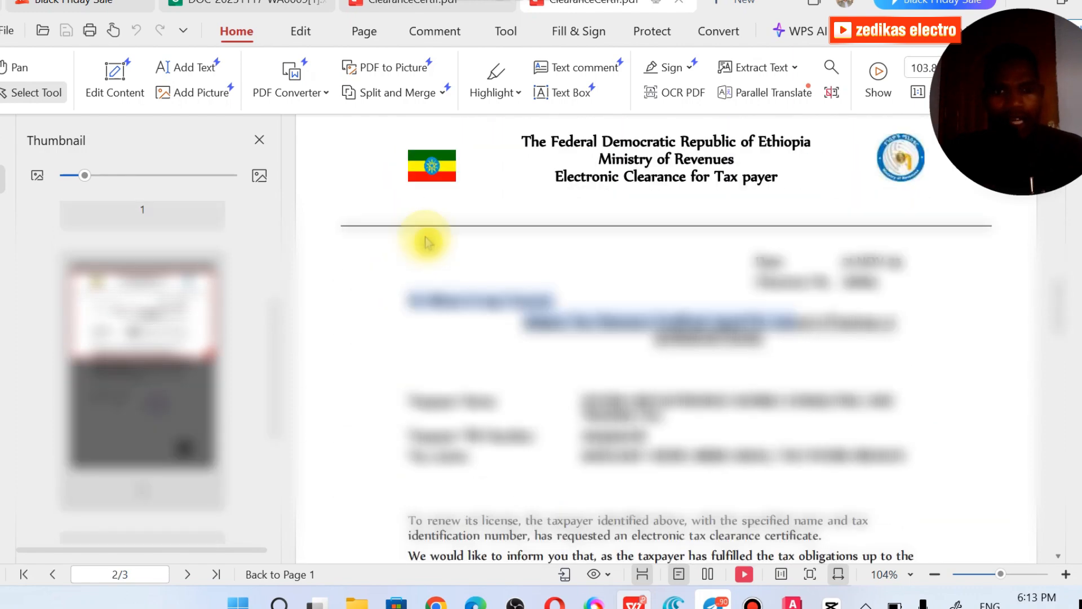
{"action": "scroll", "coordinate": [424, 234], "scroll_direction": "down", "scroll_amount": 8}
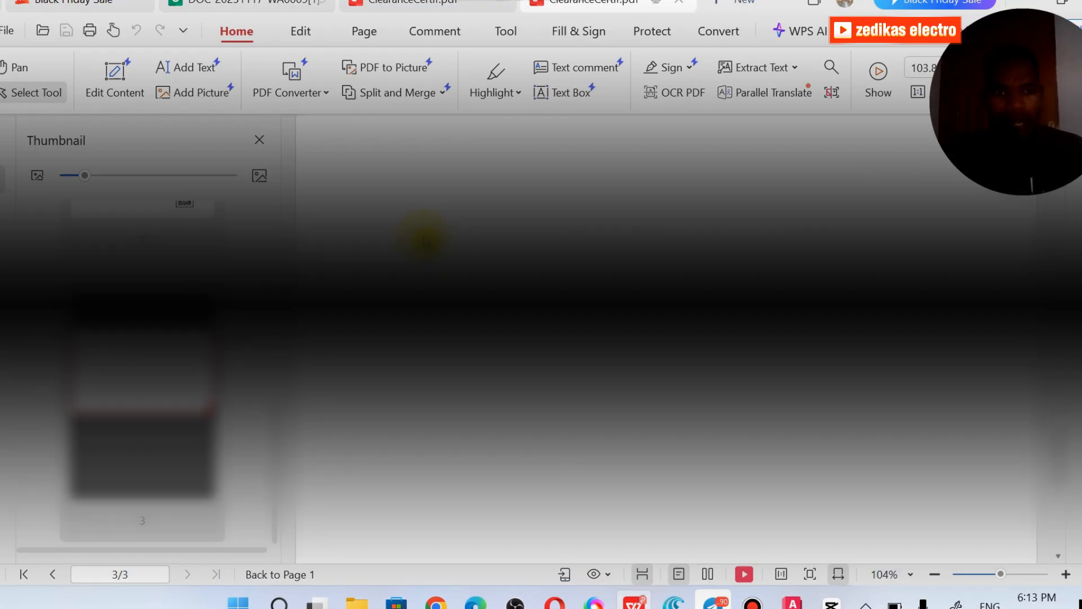